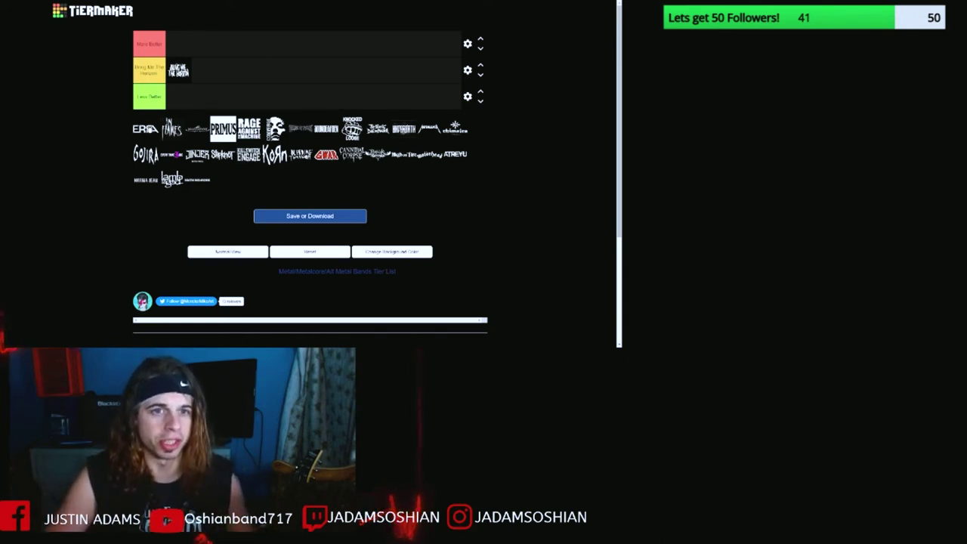
# Rank ERRA, In Flames, a small logo, PRIMUS and Rage Against the Machine as Less Better
pyautogui.moveTo(145, 129); pyautogui.dragTo(180, 97)
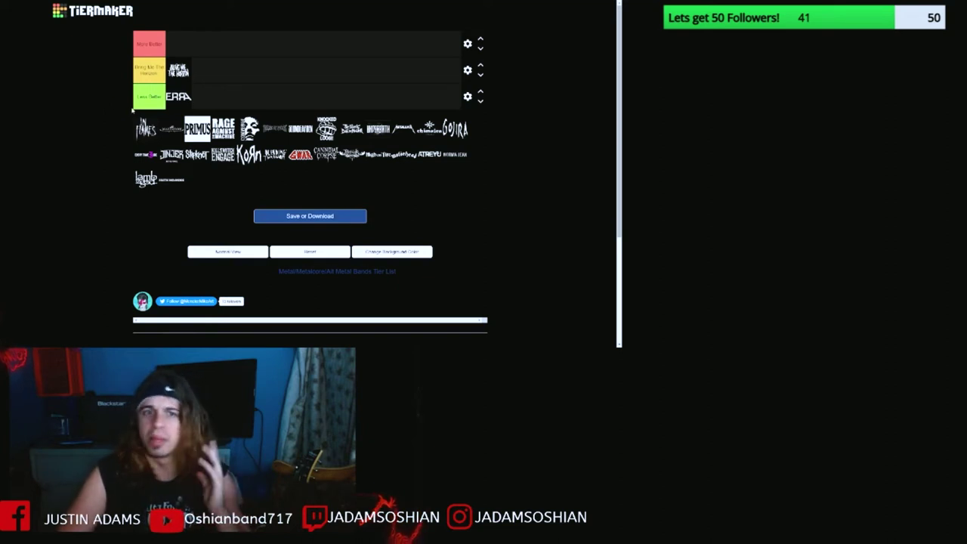
pyautogui.moveTo(146, 129); pyautogui.dragTo(204, 96)
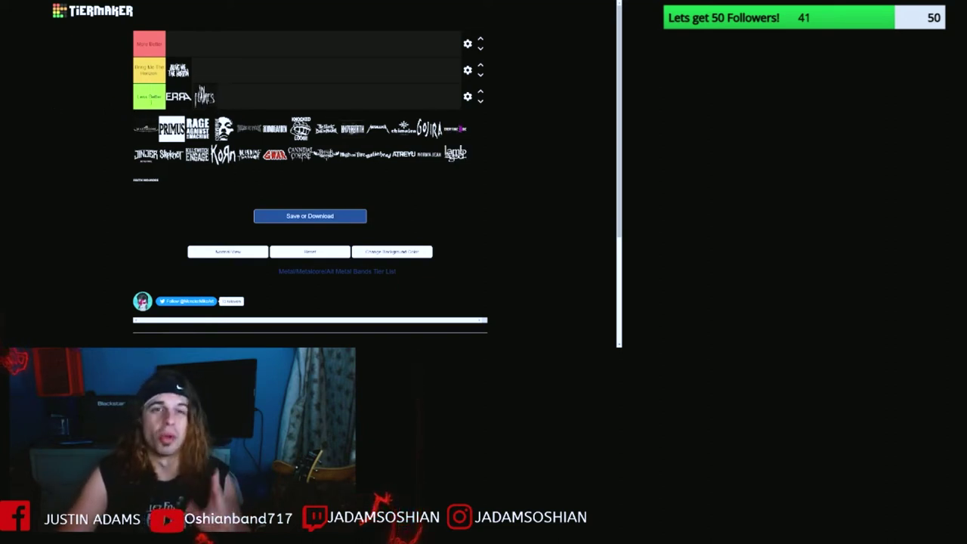
pyautogui.moveTo(204, 98); pyautogui.dragTo(202, 103)
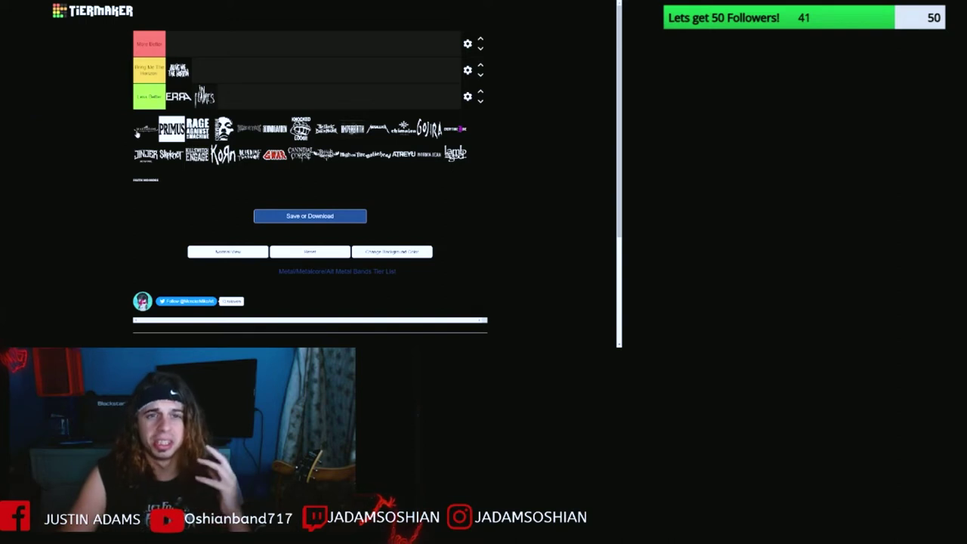
pyautogui.moveTo(140, 130); pyautogui.dragTo(227, 98)
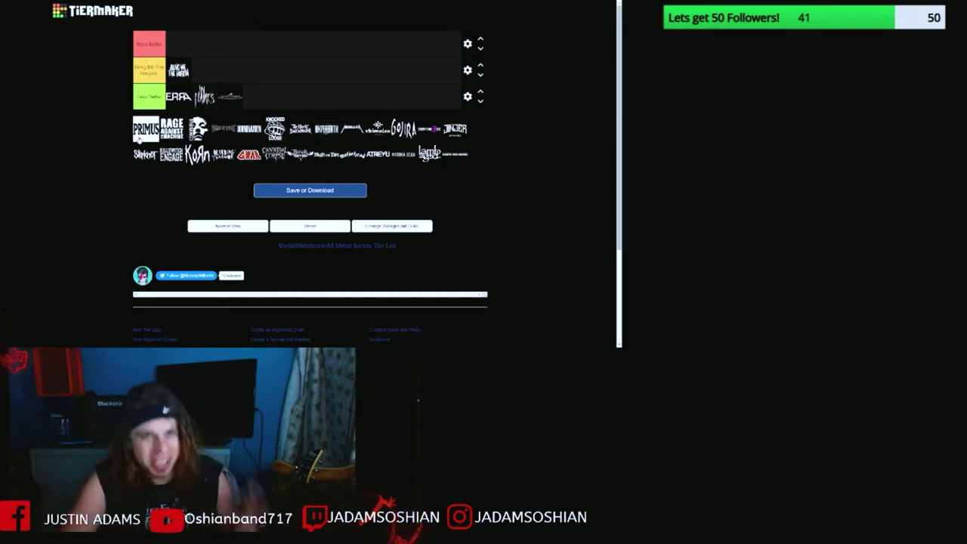
pyautogui.moveTo(140, 132); pyautogui.dragTo(286, 104)
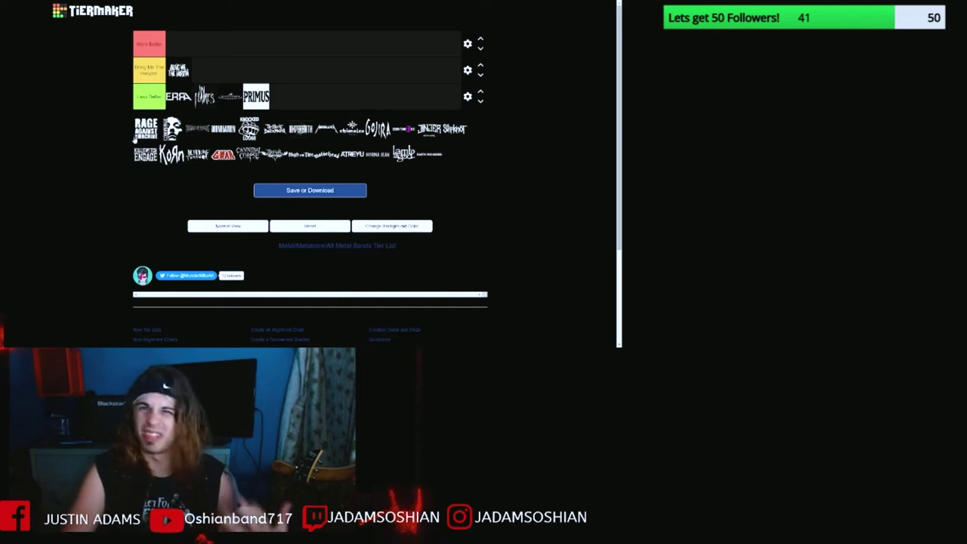
pyautogui.moveTo(144, 130); pyautogui.dragTo(282, 97)
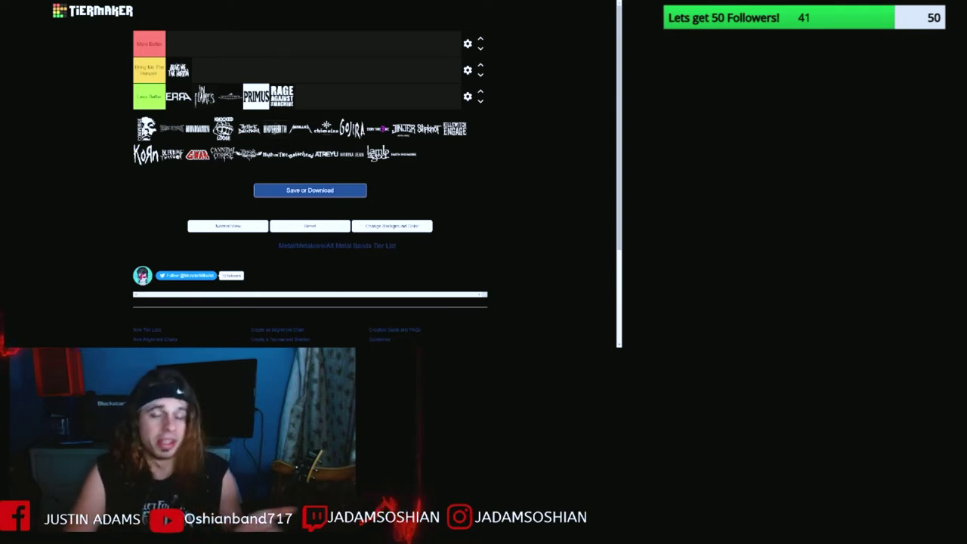
# Add the skull logo, Knocked Loose and three other pool logos to Less Better
pyautogui.moveTo(145, 129); pyautogui.dragTo(308, 96)
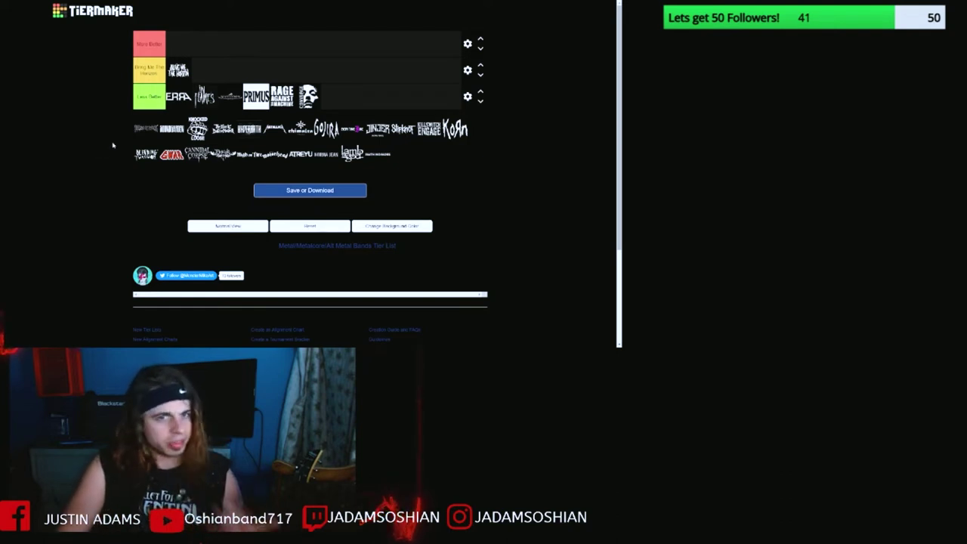
pyautogui.moveTo(146, 130); pyautogui.dragTo(371, 106)
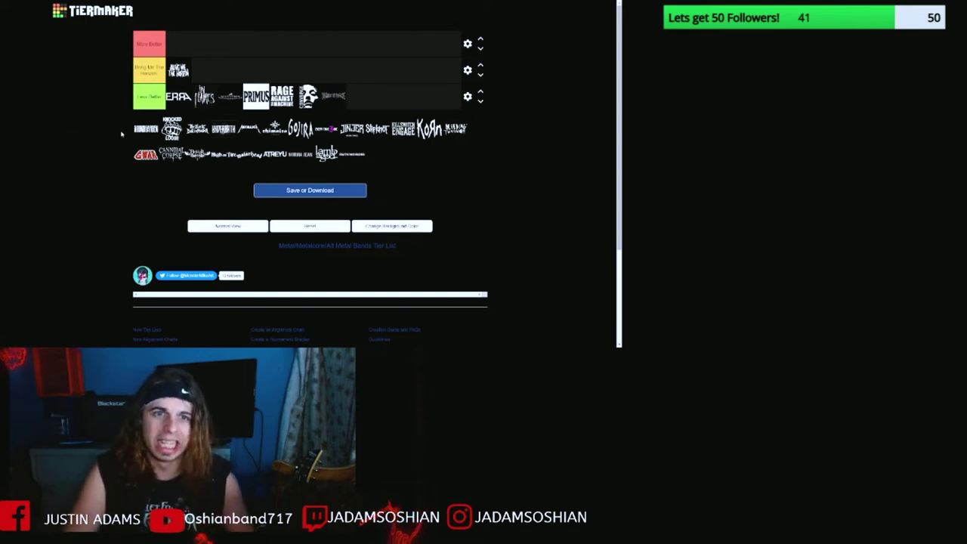
pyautogui.moveTo(146, 128); pyautogui.dragTo(359, 96)
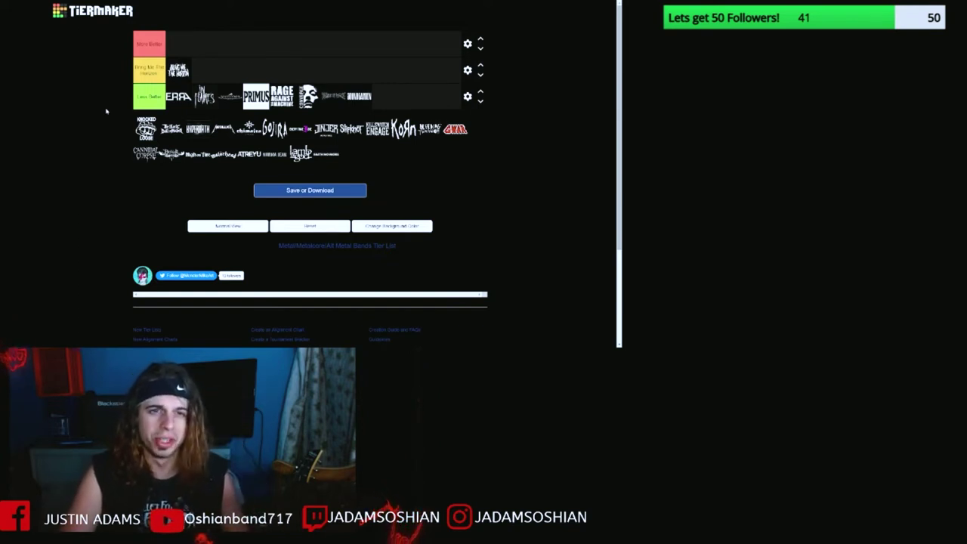
pyautogui.moveTo(146, 129); pyautogui.dragTo(385, 96)
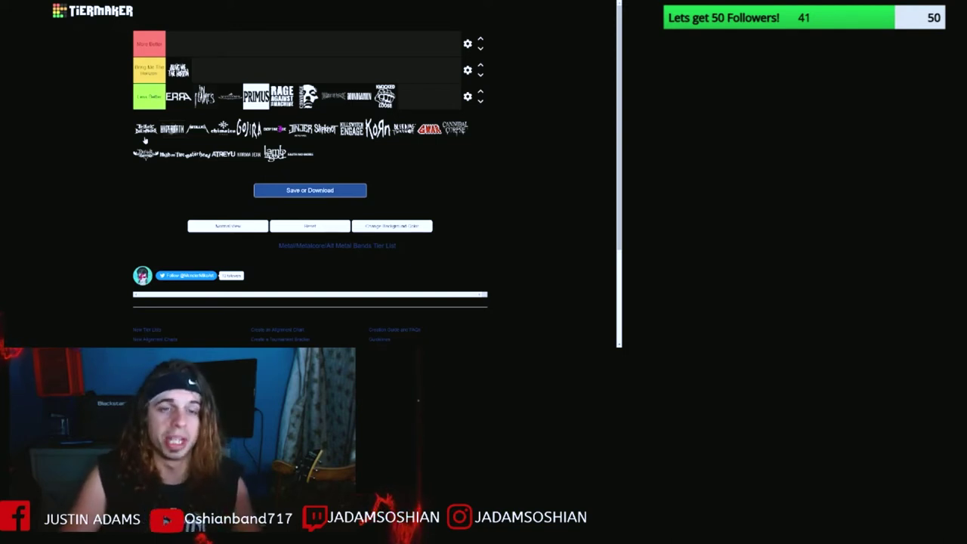
pyautogui.moveTo(145, 130); pyautogui.dragTo(438, 109)
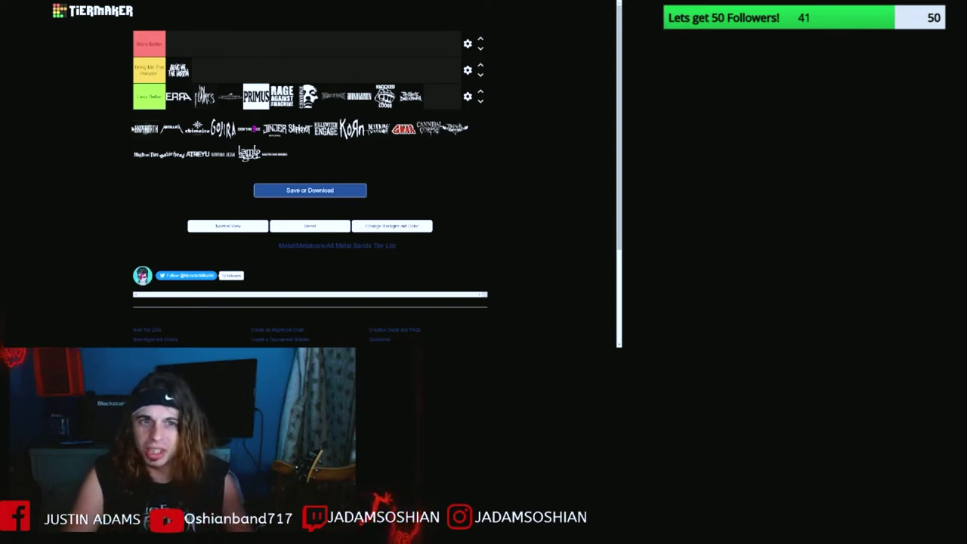
# Add one more logo to Less Better and rank Metallica as More Better
pyautogui.moveTo(146, 129); pyautogui.dragTo(446, 98)
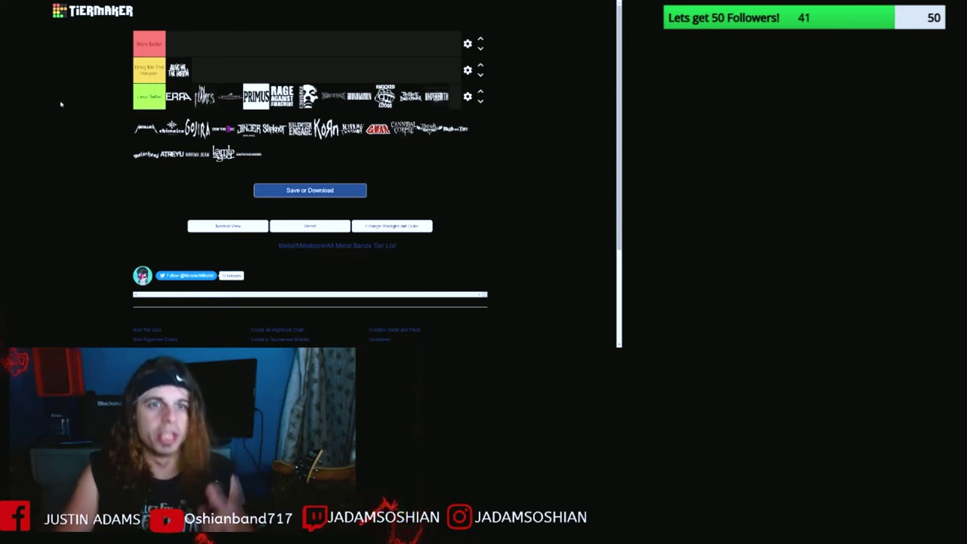
pyautogui.moveTo(146, 129); pyautogui.dragTo(178, 45)
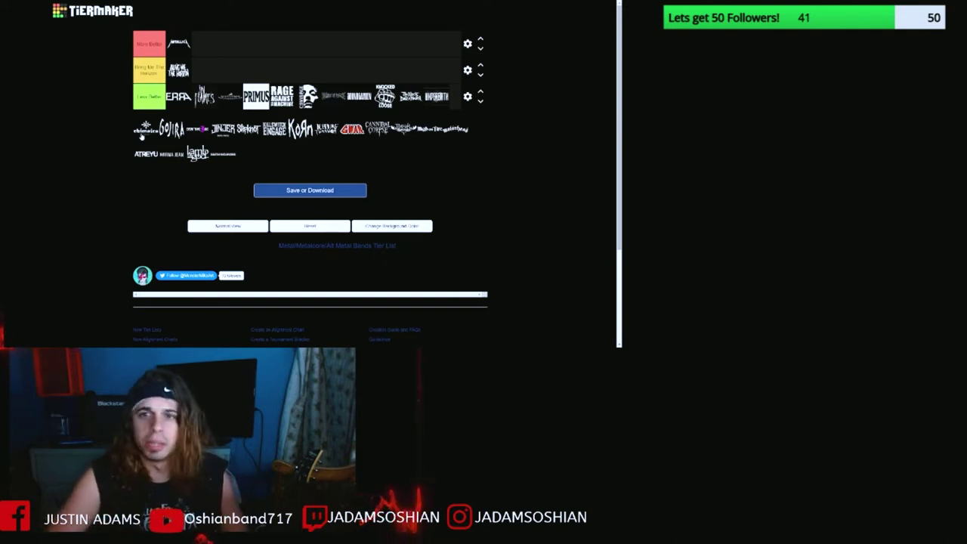
# Place Chimaira, Gojira and one more small logo on a new Less Better line
pyautogui.moveTo(141, 135); pyautogui.dragTo(181, 132)
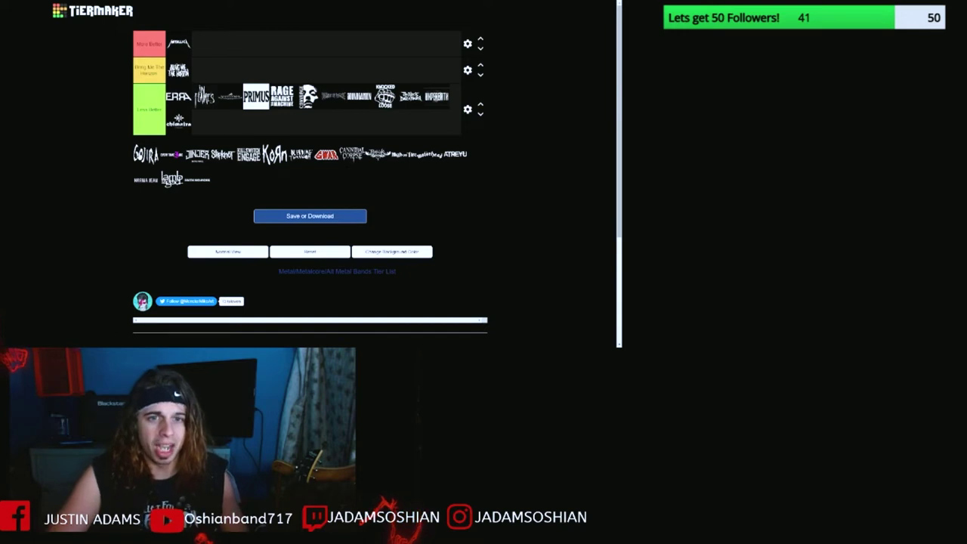
pyautogui.moveTo(146, 153); pyautogui.dragTo(205, 122)
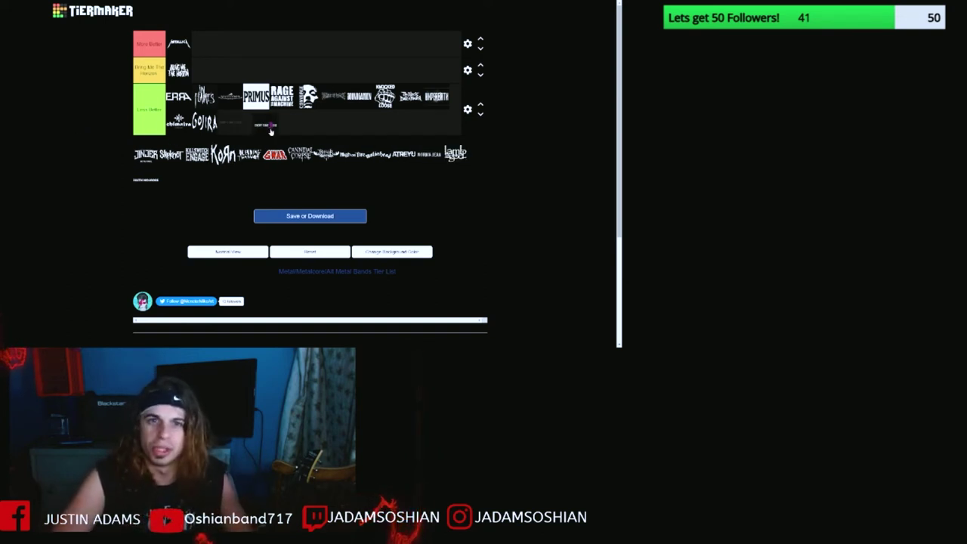
pyautogui.moveTo(151, 160); pyautogui.dragTo(252, 127)
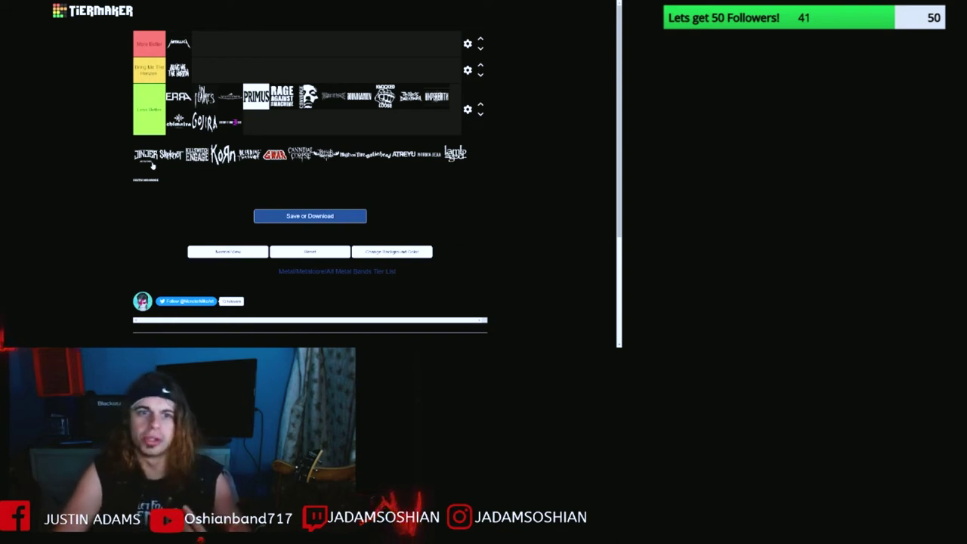
# Rank Jinjer as Less Better and Slipknot as More Better
pyautogui.moveTo(152, 165); pyautogui.dragTo(239, 134)
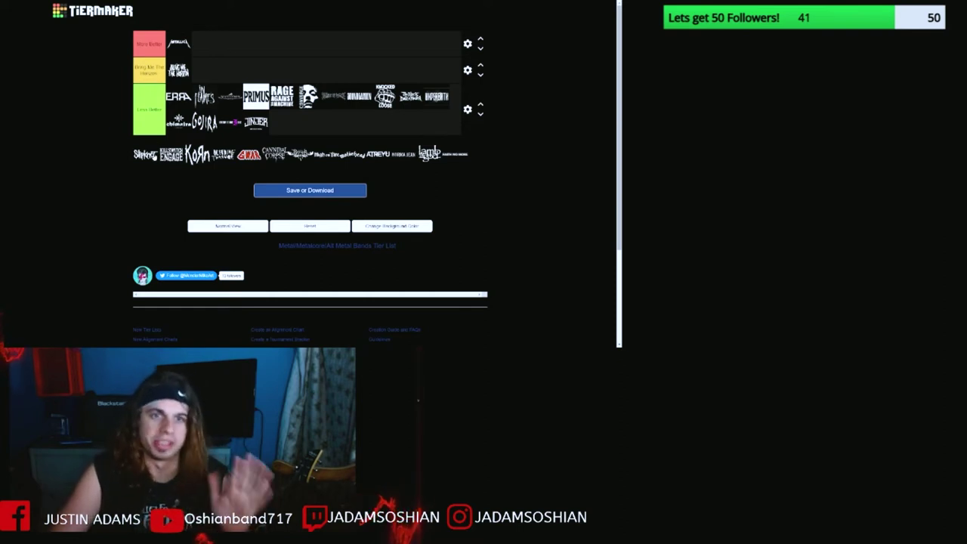
pyautogui.moveTo(144, 154); pyautogui.dragTo(264, 46)
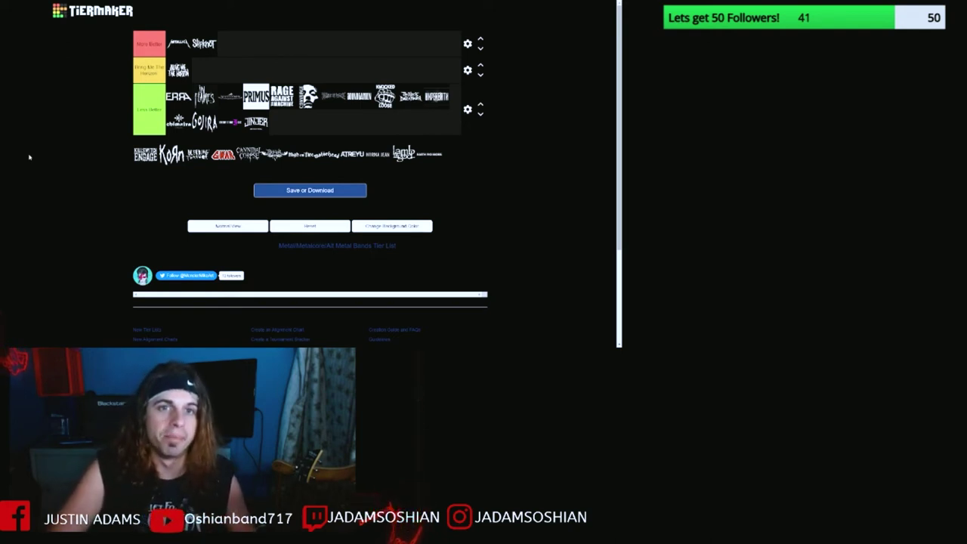
# Reorder the More Better tier so Slipknot comes before Metallica
pyautogui.moveTo(214, 46)
pyautogui.mouseDown()
pyautogui.moveTo(180, 47)
pyautogui.moveTo(223, 46)
pyautogui.mouseUp()
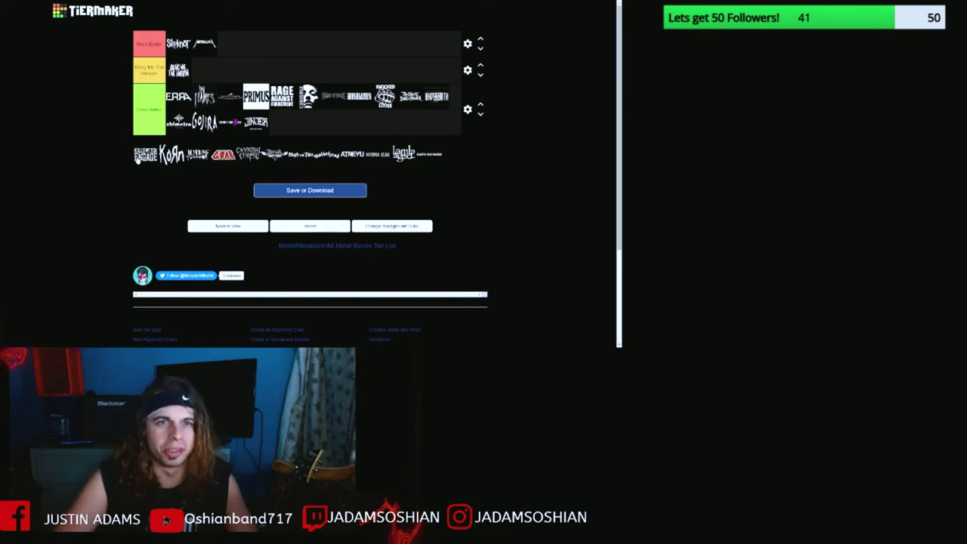
# Rank Killswitch Engage and Bleeding Through as Less Better and Korn as More Better
pyautogui.moveTo(145, 154); pyautogui.dragTo(291, 132)
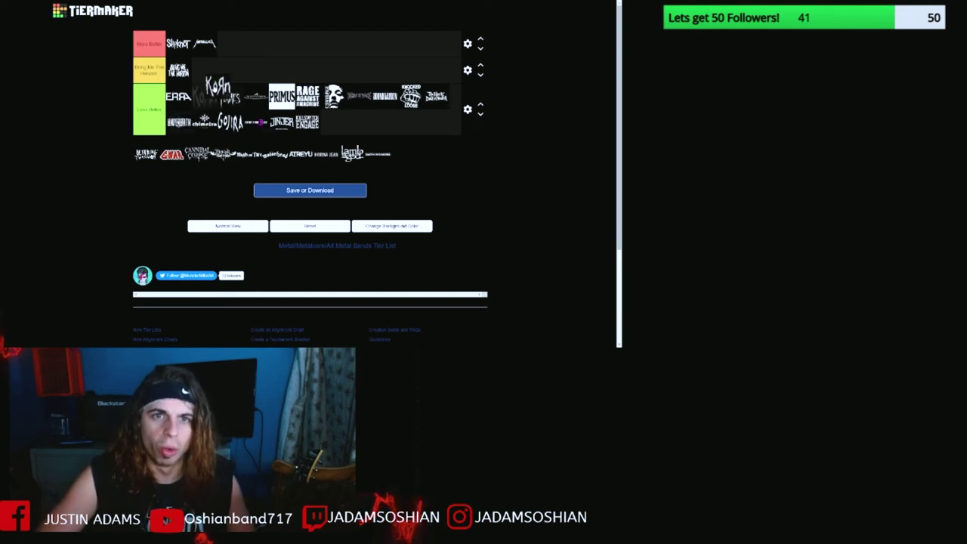
pyautogui.moveTo(145, 154); pyautogui.dragTo(235, 53)
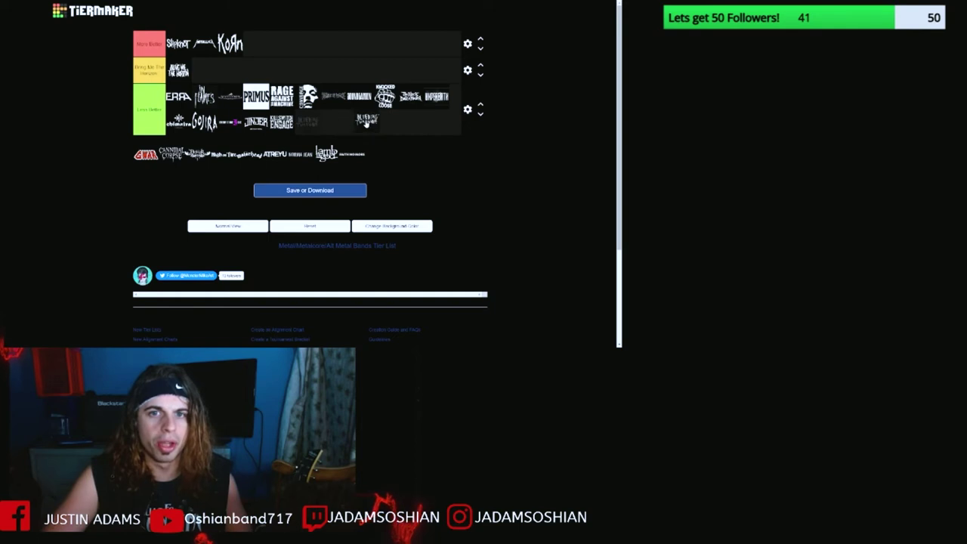
pyautogui.moveTo(138, 165); pyautogui.dragTo(367, 122)
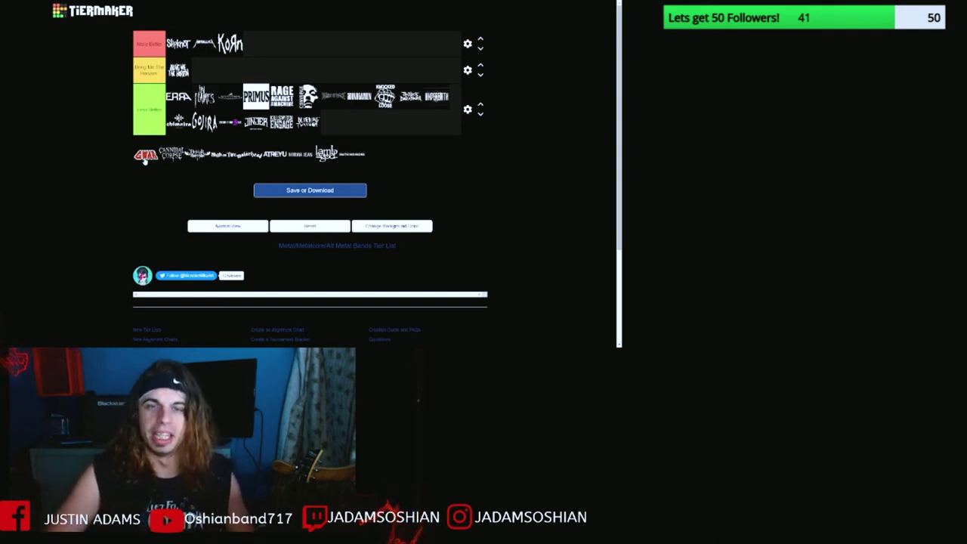
# Add GWAR, Cannibal Corpse and the next unranked logo to Less Better
pyautogui.moveTo(144, 161)
pyautogui.mouseDown()
pyautogui.moveTo(284, 144)
pyautogui.moveTo(344, 123)
pyautogui.mouseUp()
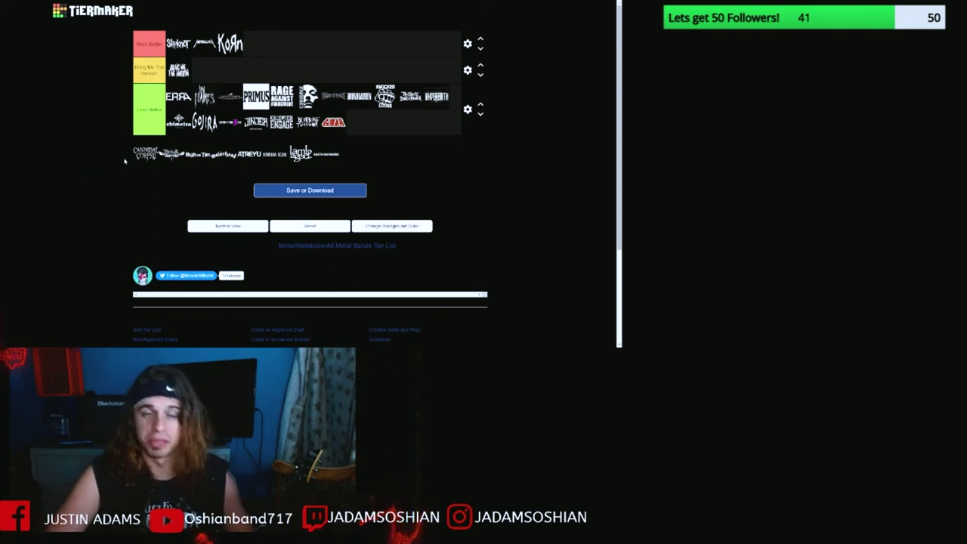
pyautogui.moveTo(138, 156)
pyautogui.mouseDown()
pyautogui.moveTo(385, 151)
pyautogui.moveTo(388, 123)
pyautogui.moveTo(360, 121)
pyautogui.mouseUp()
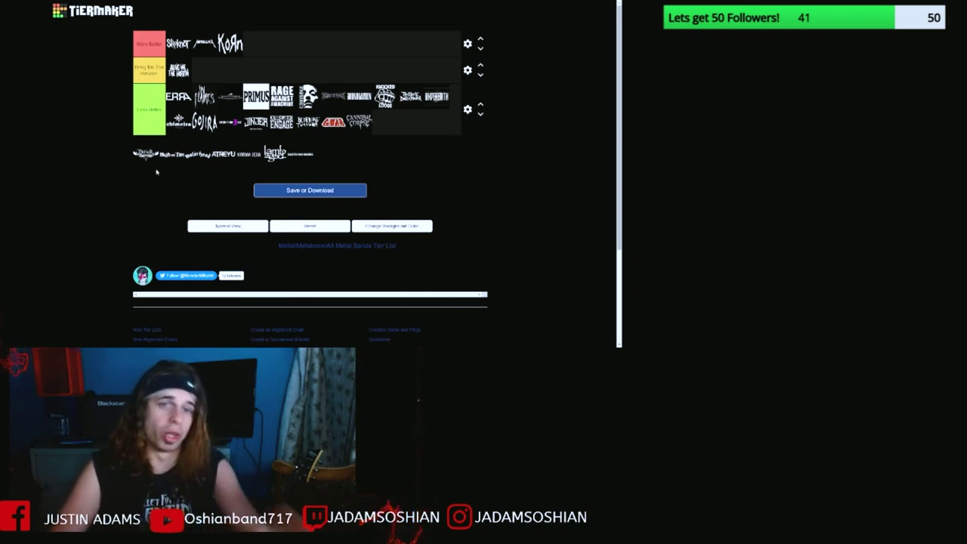
pyautogui.moveTo(145, 157); pyautogui.dragTo(388, 129)
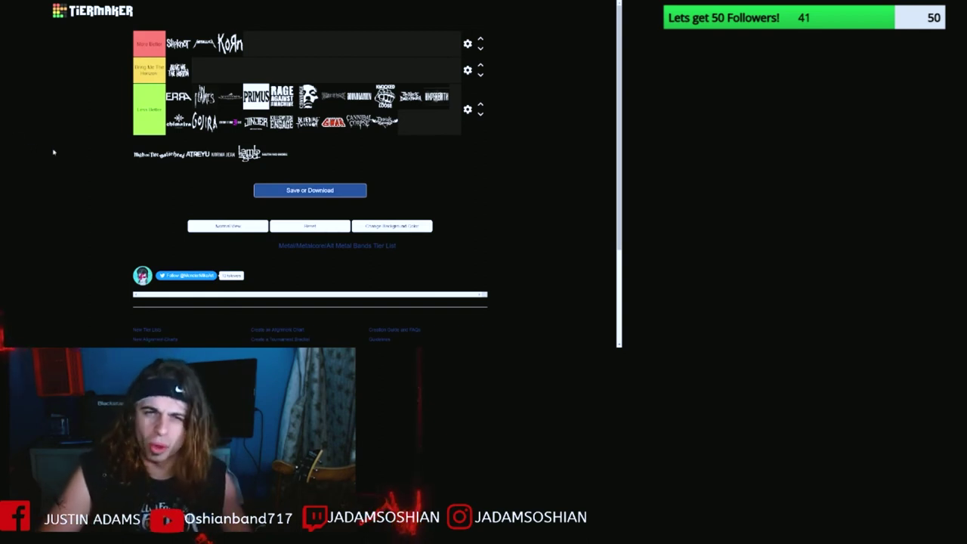
# Add two more unranked logos, then ATREYU and the next logo, to Less Better
pyautogui.moveTo(142, 155); pyautogui.dragTo(412, 123)
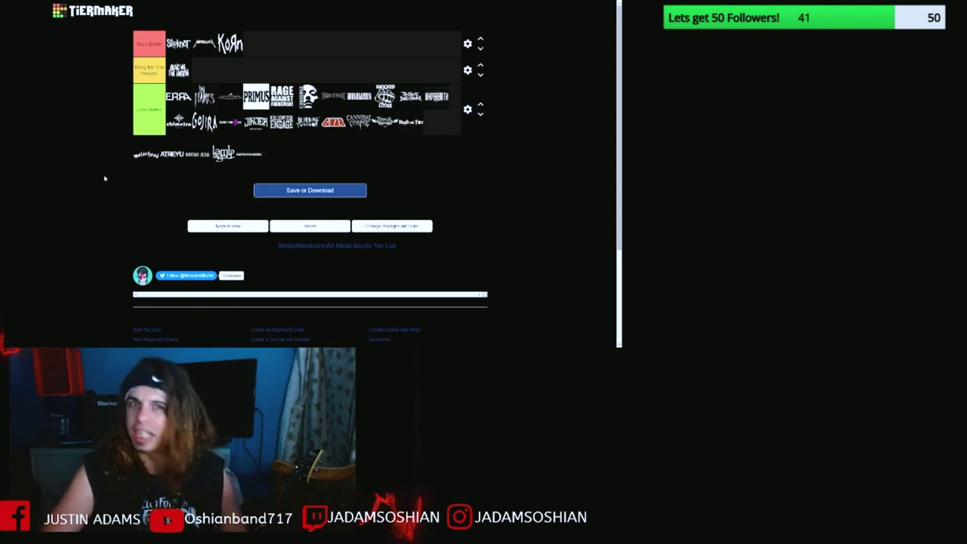
pyautogui.moveTo(144, 156); pyautogui.dragTo(442, 123)
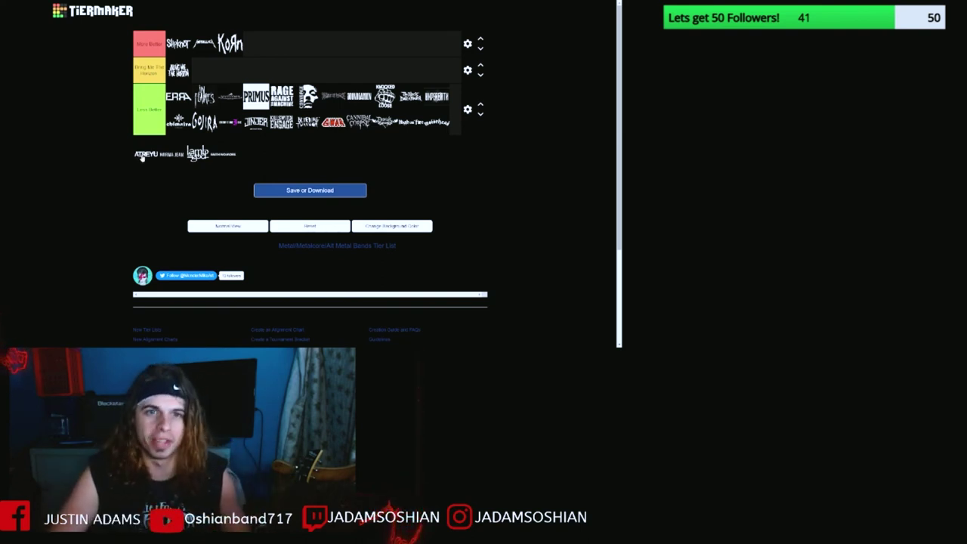
pyautogui.moveTo(142, 158); pyautogui.dragTo(187, 151)
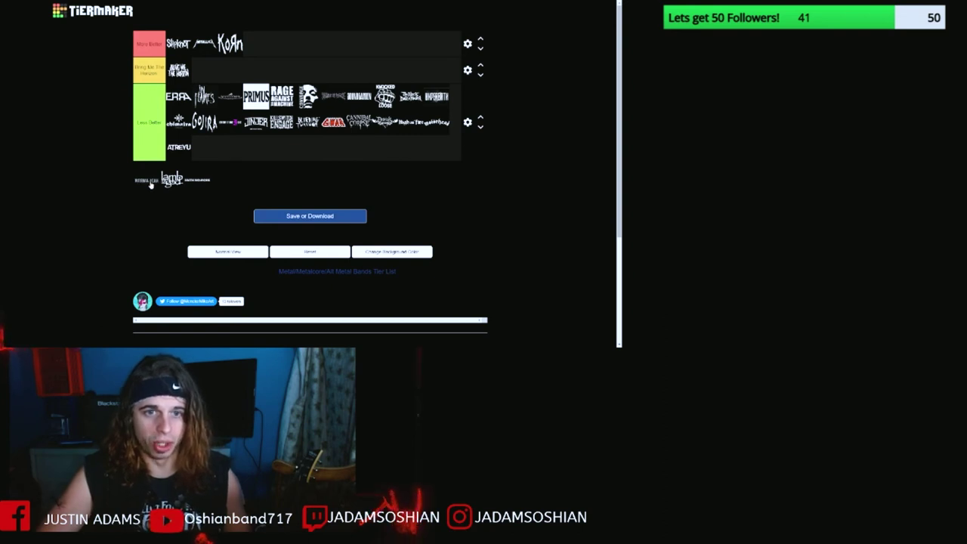
pyautogui.moveTo(149, 184); pyautogui.dragTo(219, 149)
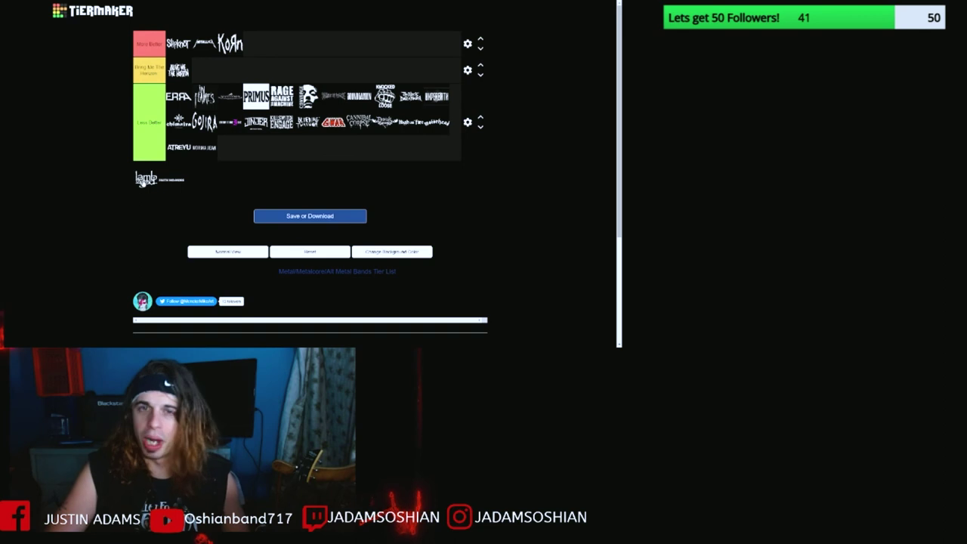
# Place Lamb of God in Less Better after ATREYU
pyautogui.moveTo(144, 181); pyautogui.dragTo(261, 147)
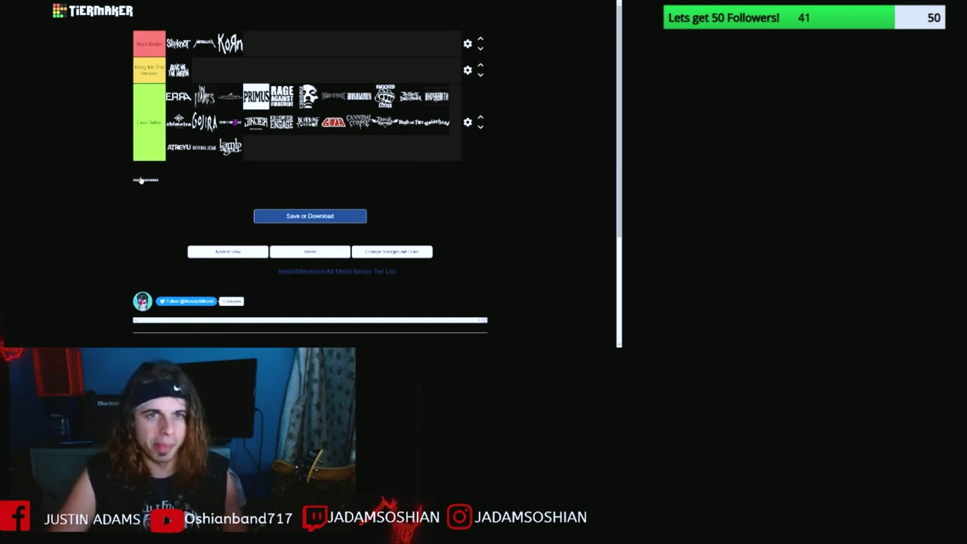
# Place the final unranked band logo in the Less Better tier after Lamb of God
pyautogui.moveTo(141, 182); pyautogui.dragTo(268, 151)
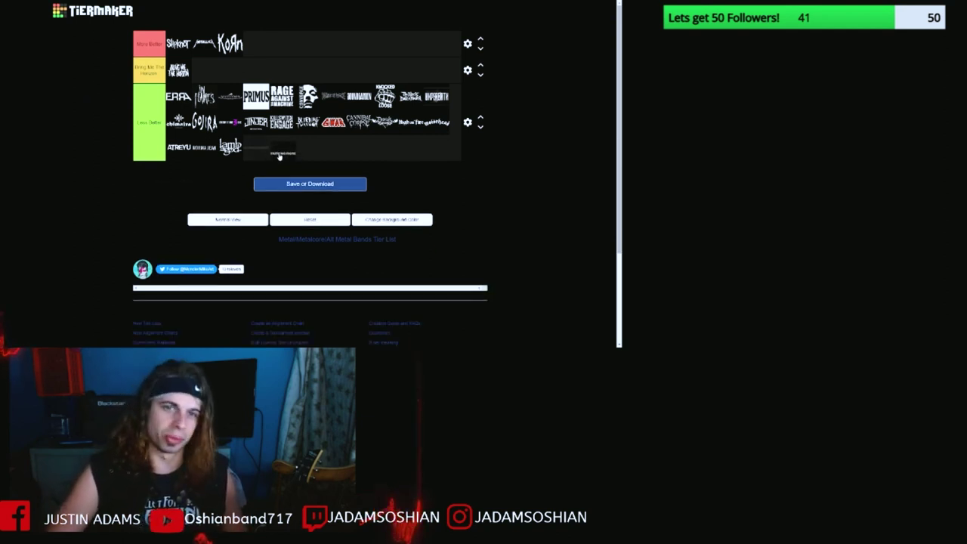